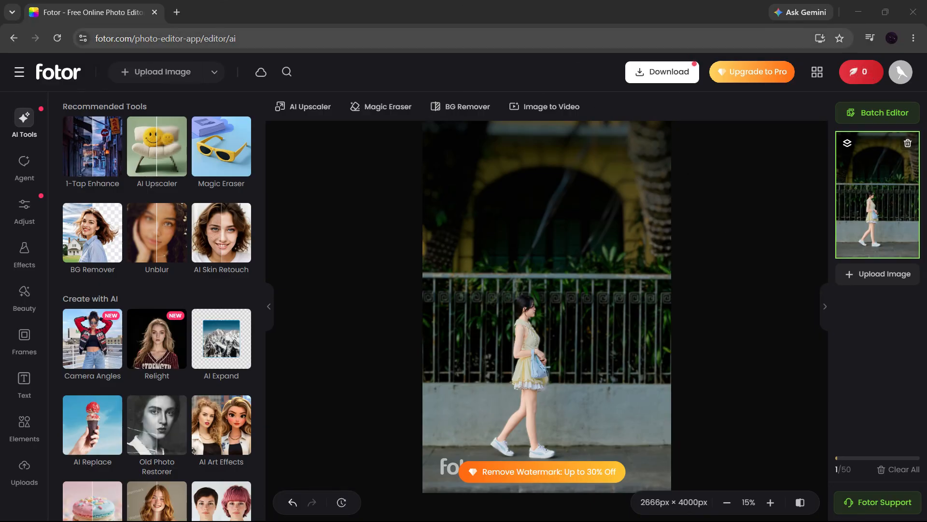
{"action": "left_click_drag", "start_coordinate": [201, 38], "coordinate": [50, 38]}
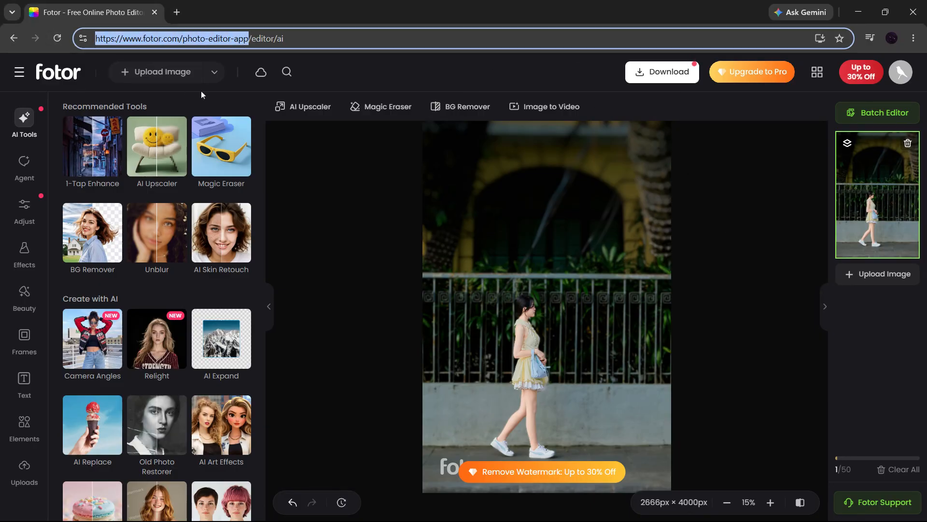
{"action": "left_click", "coordinate": [346, 167]}
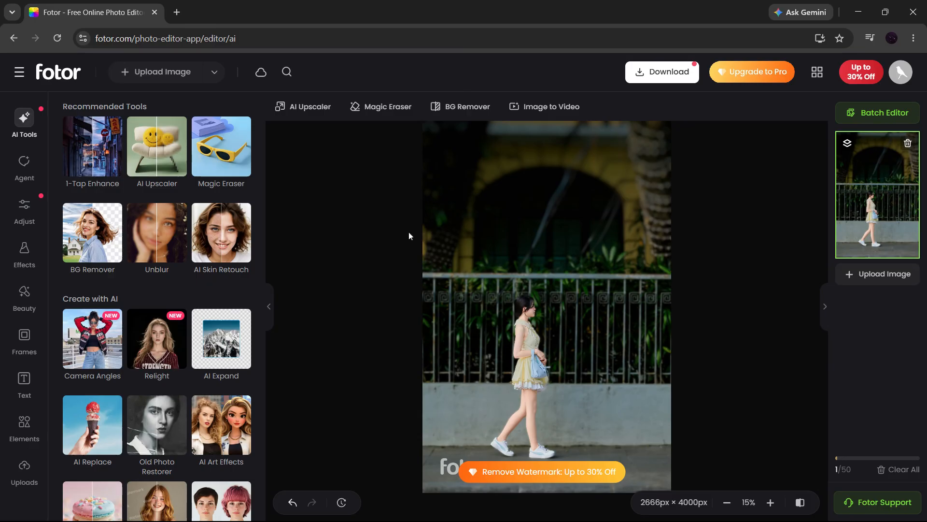
{"action": "left_click", "coordinate": [150, 75]}
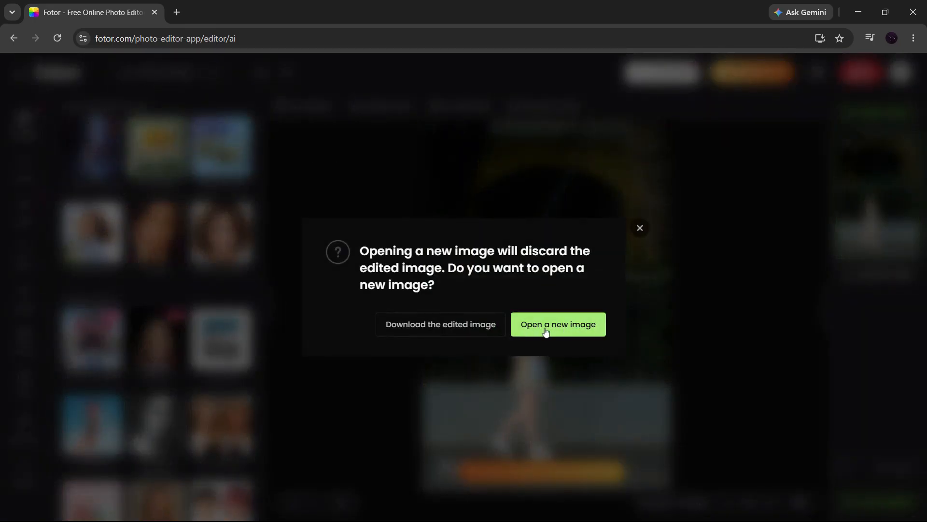
{"action": "left_click", "coordinate": [639, 228]}
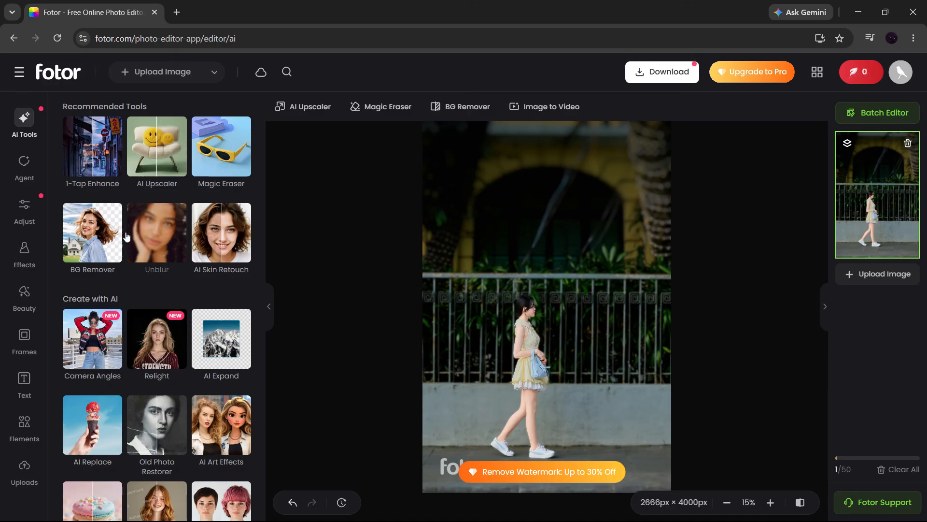
- Open the Image Cutout tool among the specialized photo adjustments
{"action": "left_click", "coordinate": [24, 207]}
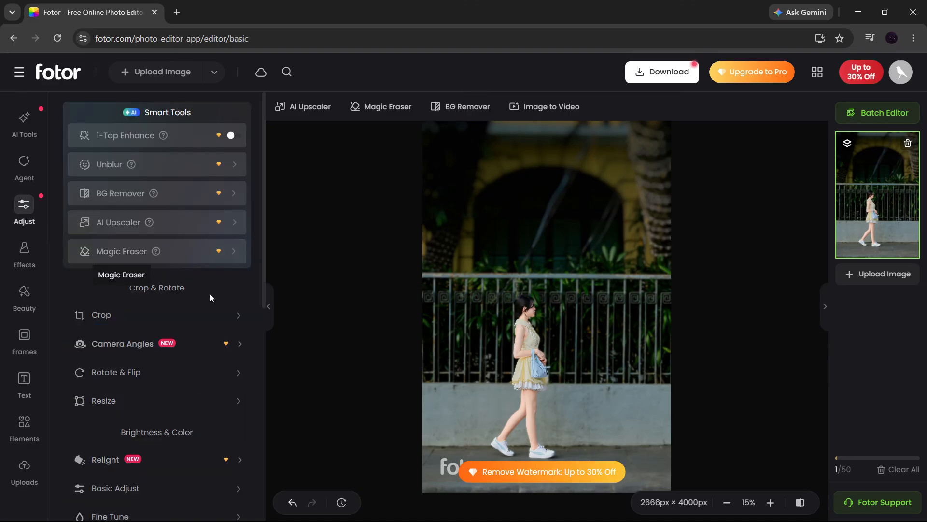
{"action": "scroll", "coordinate": [210, 293], "scroll_direction": "down", "scroll_amount": 5}
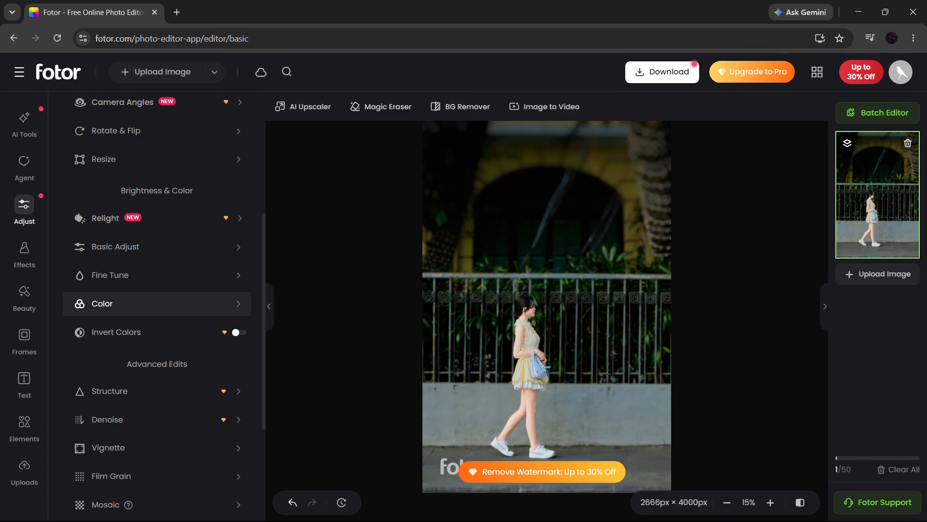
{"action": "scroll", "coordinate": [209, 299], "scroll_direction": "down", "scroll_amount": 4}
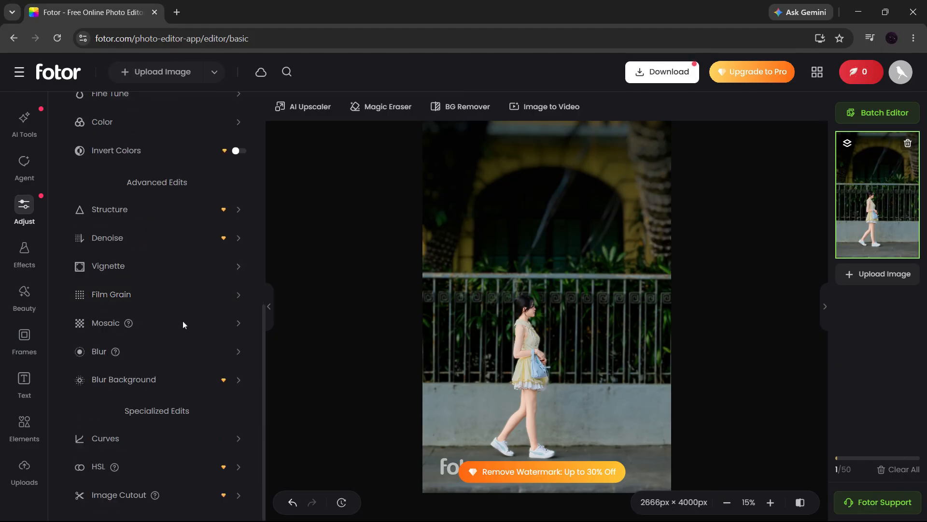
{"action": "left_click", "coordinate": [186, 502]}
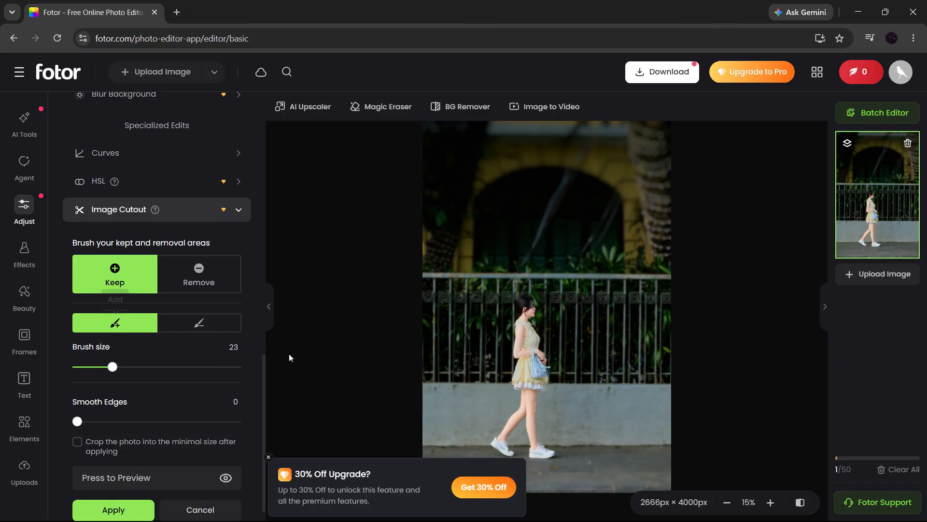
- Brush over the woman's head, body, bag, legs and shoes as the area to keep, using brush size 23
{"action": "left_click", "coordinate": [770, 503]}
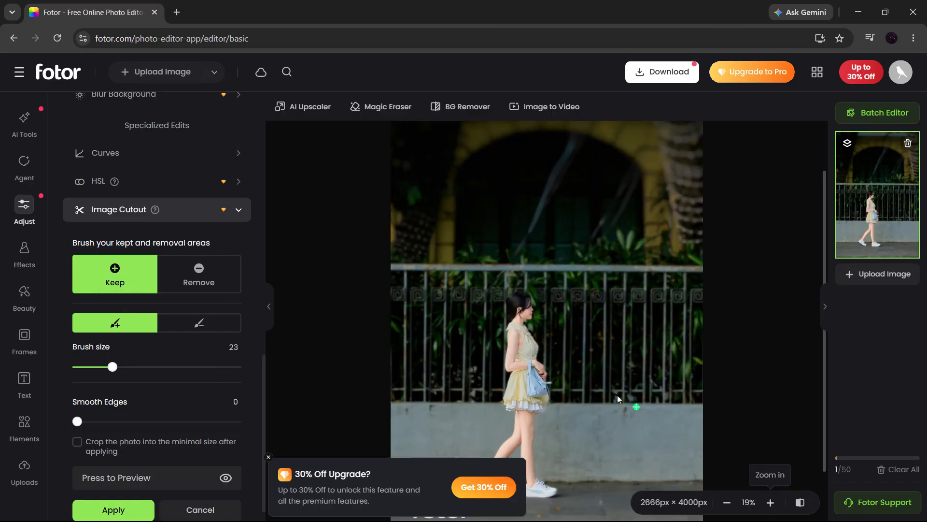
{"action": "scroll", "coordinate": [628, 396], "scroll_direction": "down", "scroll_amount": 2}
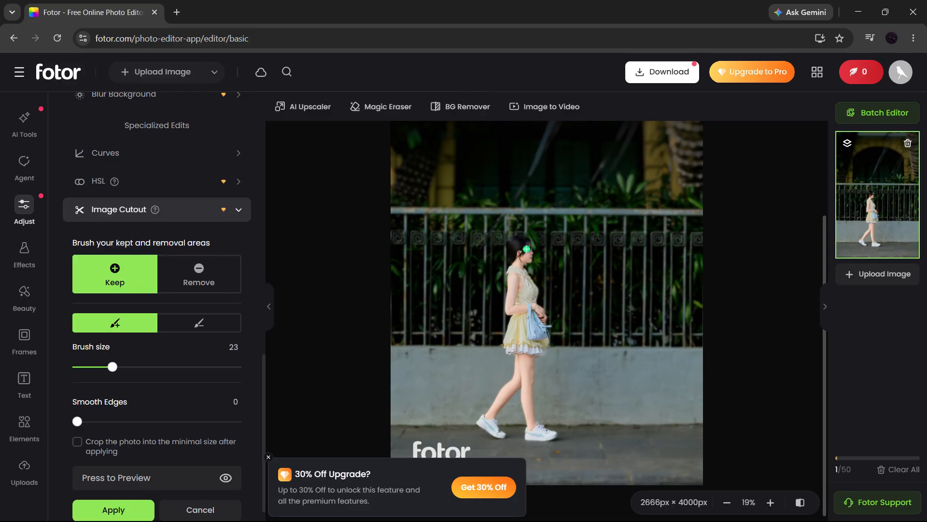
{"action": "mouse_move", "coordinate": [526, 249]}
{"action": "left_mouse_down"}
{"action": "mouse_move", "coordinate": [516, 241]}
{"action": "mouse_move", "coordinate": [513, 251]}
{"action": "mouse_move", "coordinate": [510, 337]}
{"action": "mouse_move", "coordinate": [523, 352]}
{"action": "mouse_move", "coordinate": [488, 427]}
{"action": "left_mouse_up"}
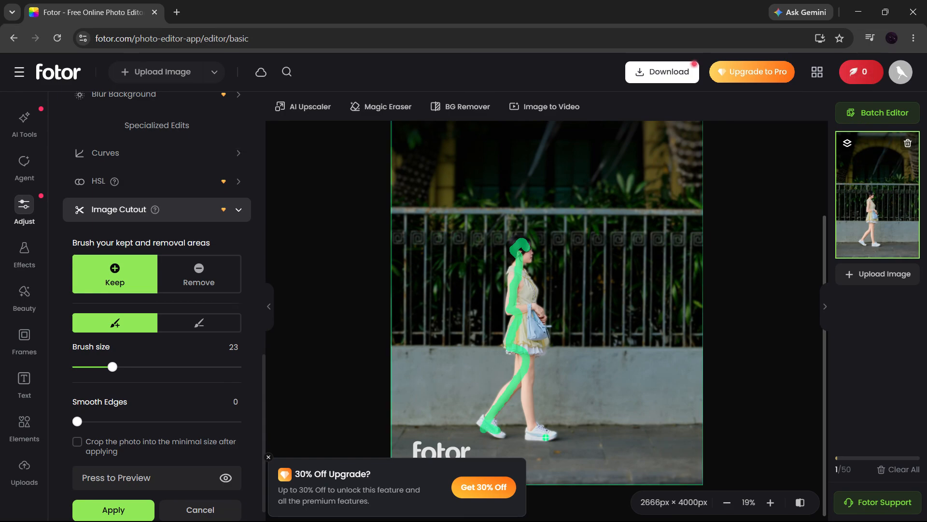
{"action": "left_click_drag", "start_coordinate": [543, 437], "coordinate": [530, 422]}
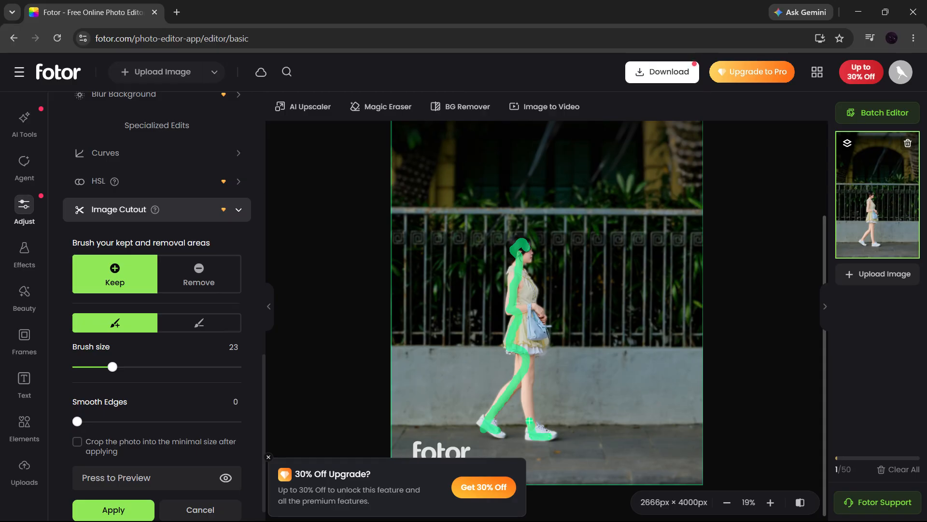
{"action": "mouse_move", "coordinate": [526, 356]}
{"action": "left_mouse_down"}
{"action": "mouse_move", "coordinate": [541, 331]}
{"action": "mouse_move", "coordinate": [536, 319]}
{"action": "left_mouse_up"}
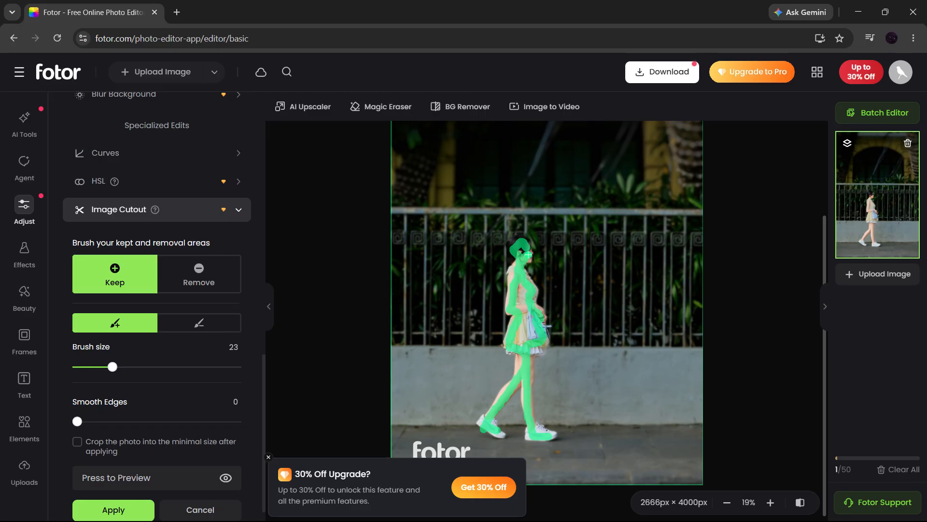
- Mark the background for removal by brushing a closed outline around the woman
{"action": "left_click", "coordinate": [198, 272]}
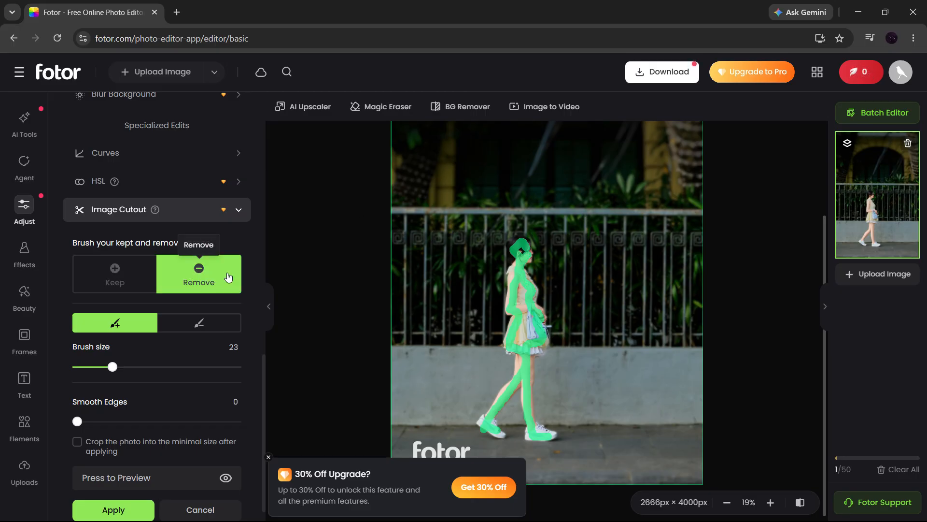
{"action": "mouse_move", "coordinate": [465, 418]}
{"action": "left_mouse_down"}
{"action": "mouse_move", "coordinate": [488, 370]}
{"action": "mouse_move", "coordinate": [490, 237]}
{"action": "mouse_move", "coordinate": [511, 221]}
{"action": "mouse_move", "coordinate": [547, 245]}
{"action": "mouse_move", "coordinate": [565, 293]}
{"action": "mouse_move", "coordinate": [554, 389]}
{"action": "mouse_move", "coordinate": [577, 439]}
{"action": "mouse_move", "coordinate": [519, 451]}
{"action": "mouse_move", "coordinate": [465, 425]}
{"action": "left_mouse_up"}
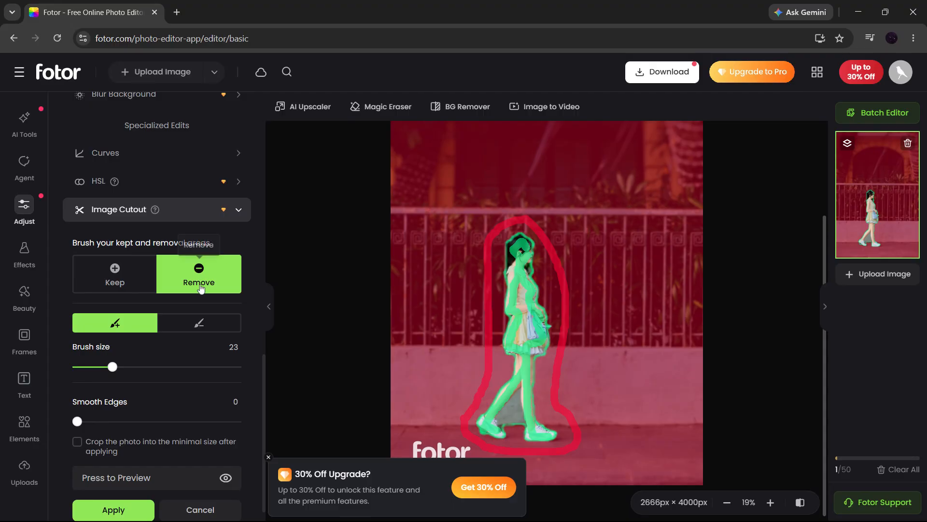
{"action": "left_click", "coordinate": [182, 325]}
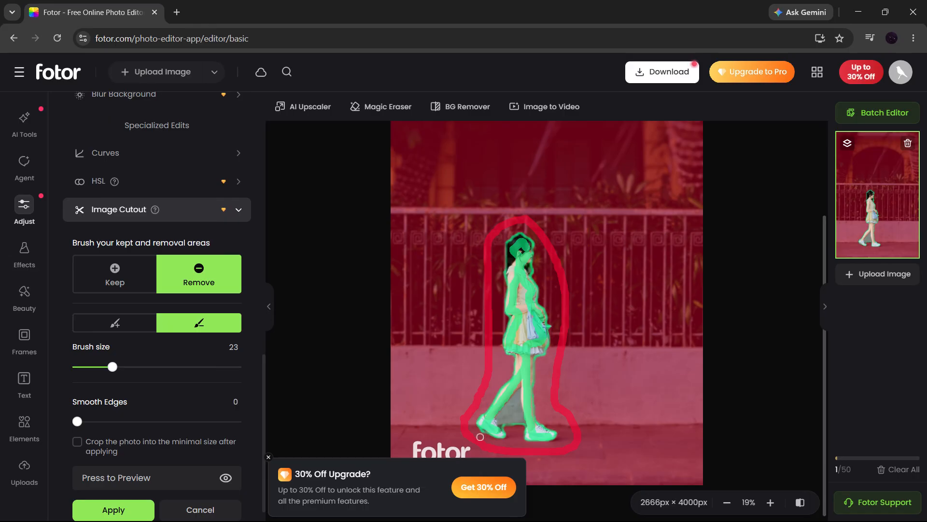
{"action": "left_click_drag", "start_coordinate": [125, 370], "coordinate": [140, 368]}
{"action": "left_click_drag", "start_coordinate": [140, 368], "coordinate": [93, 368]}
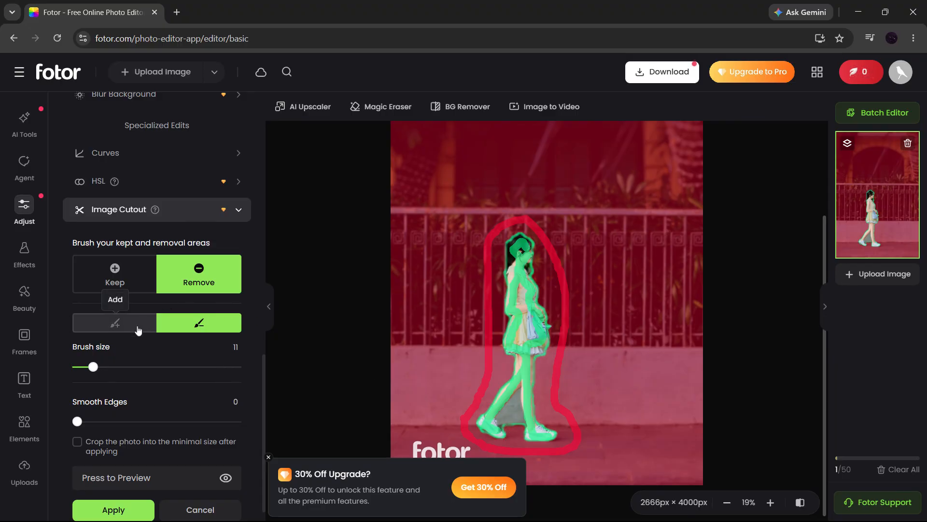
{"action": "left_click", "coordinate": [136, 287]}
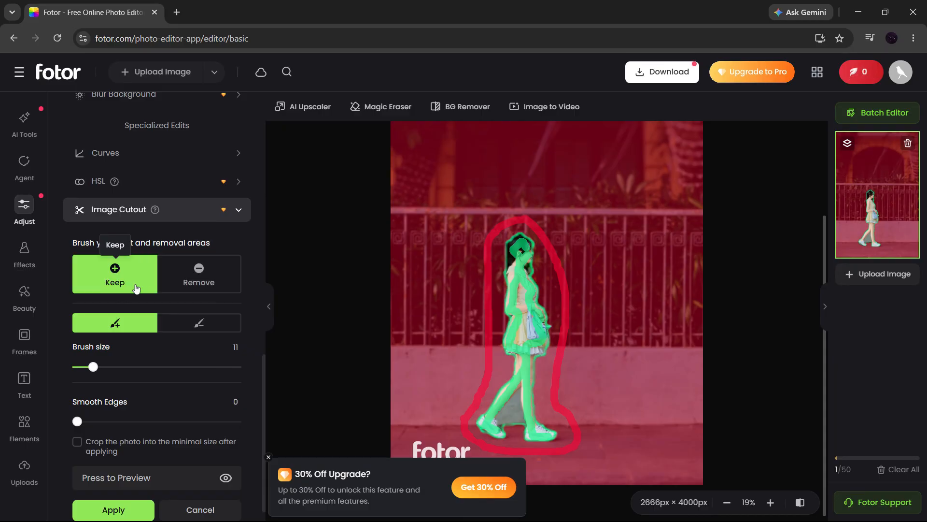
{"action": "left_click", "coordinate": [191, 279]}
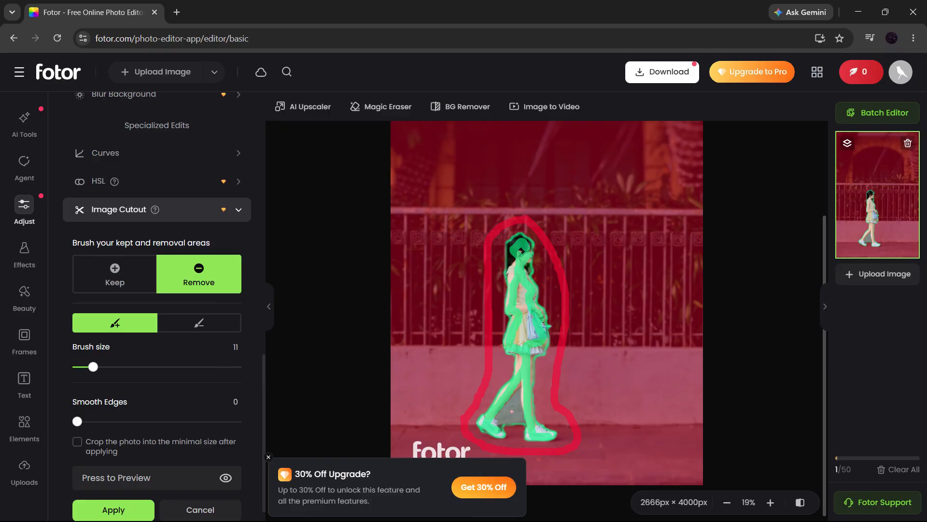
- Mark the gap between the woman's legs for removal with brush size 28, and apply the cutout with slight edge smoothing
{"action": "left_click", "coordinate": [120, 367]}
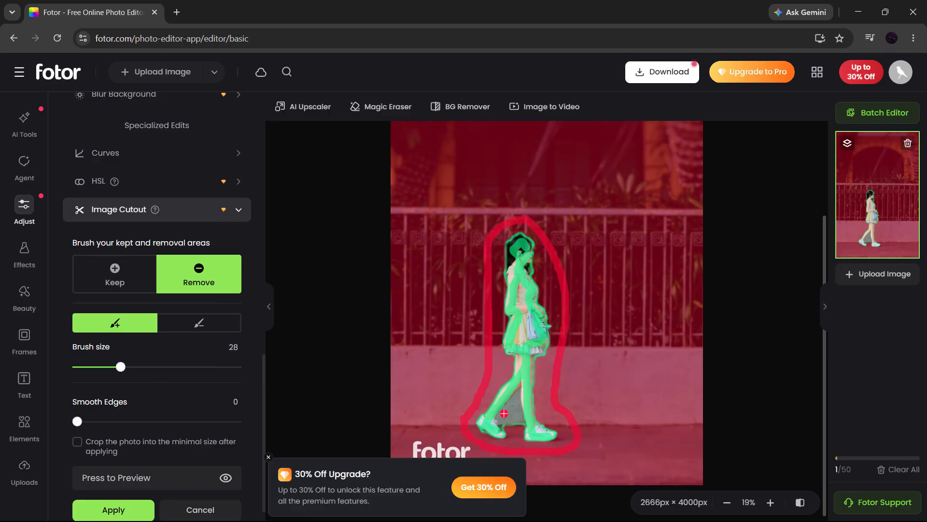
{"action": "mouse_move", "coordinate": [519, 422]}
{"action": "left_mouse_down"}
{"action": "mouse_move", "coordinate": [515, 406]}
{"action": "mouse_move", "coordinate": [509, 415]}
{"action": "left_mouse_up"}
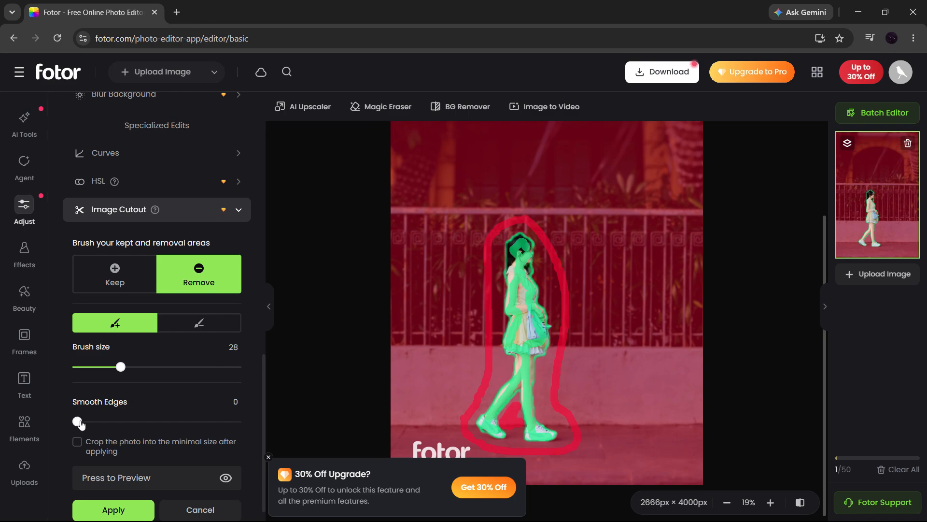
{"action": "left_click_drag", "start_coordinate": [77, 421], "coordinate": [85, 424]}
{"action": "left_click", "coordinate": [116, 508]}
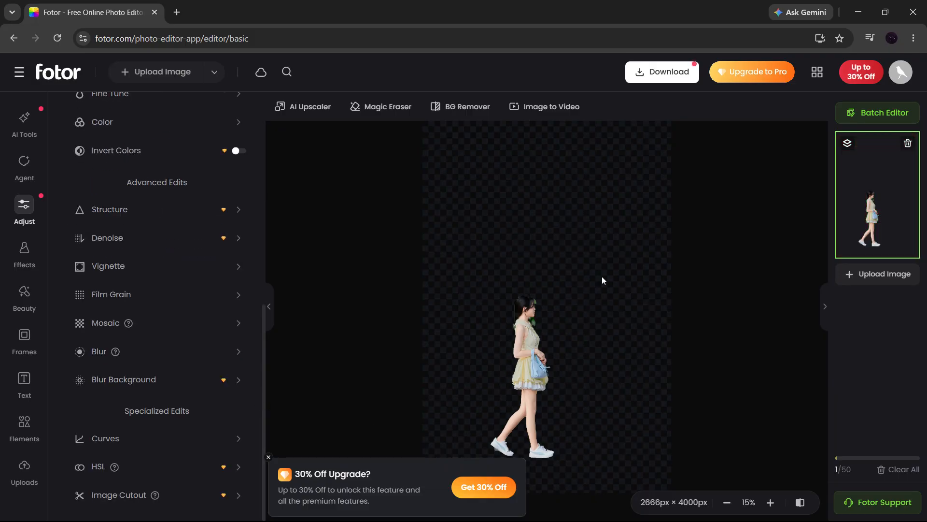
- Dismiss the upgrade offer and examine the cutout's edges up close from head to shoes
{"action": "left_click", "coordinate": [268, 457]}
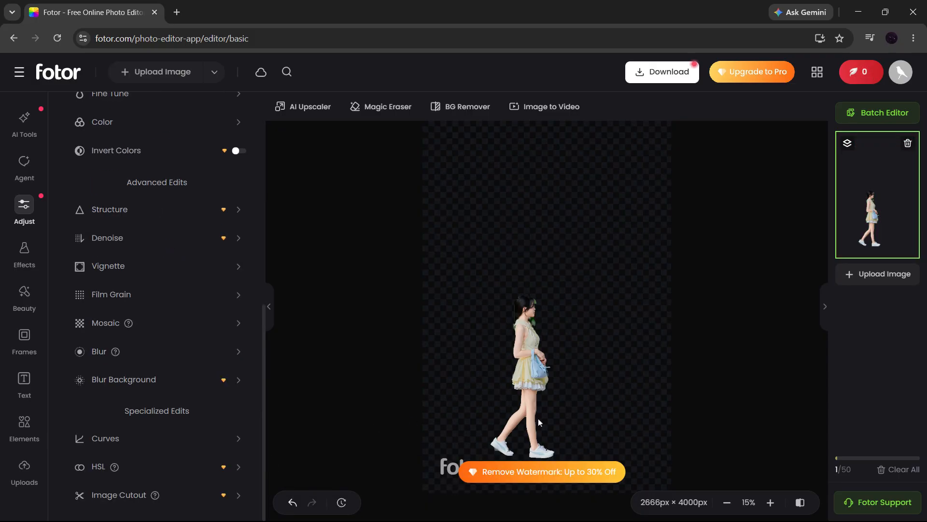
{"action": "left_click", "coordinate": [770, 502]}
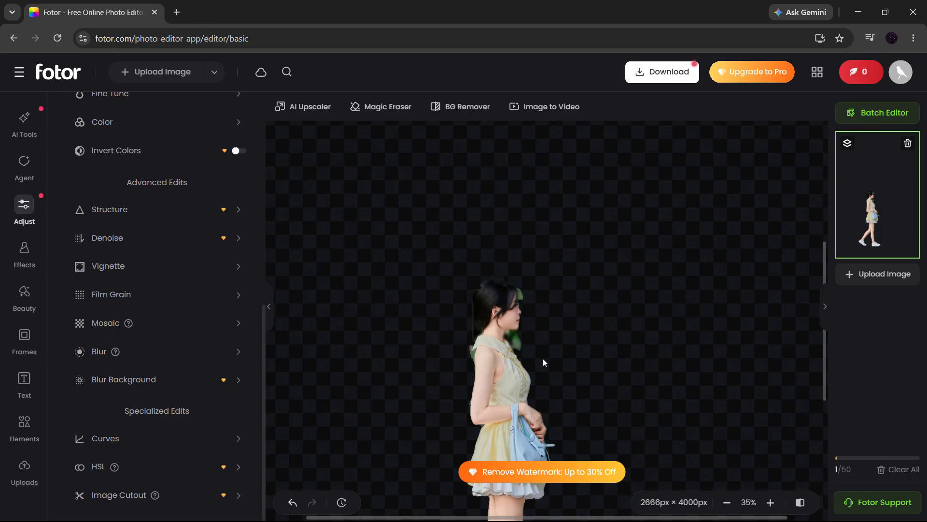
{"action": "scroll", "coordinate": [606, 391], "scroll_direction": "down", "scroll_amount": 5}
{"action": "scroll", "coordinate": [606, 391], "scroll_direction": "up", "scroll_amount": 2}
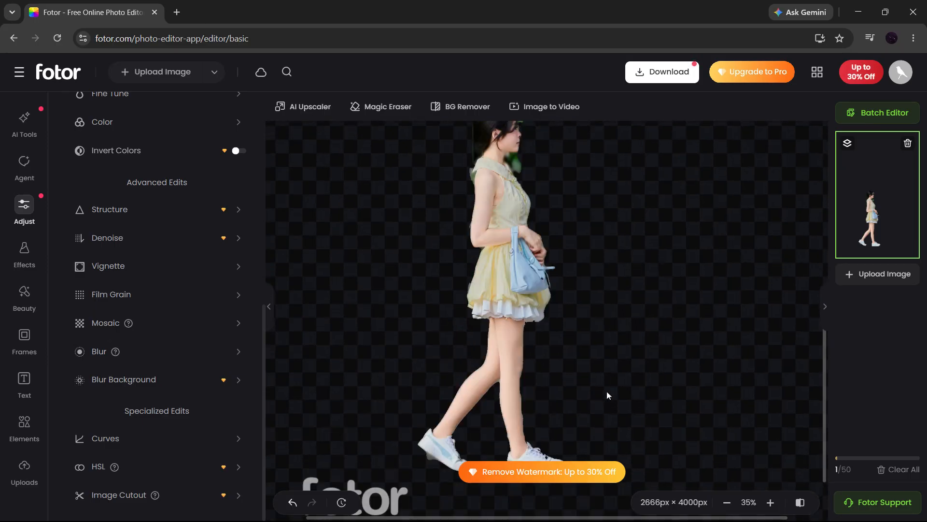
{"action": "left_click", "coordinate": [728, 502]}
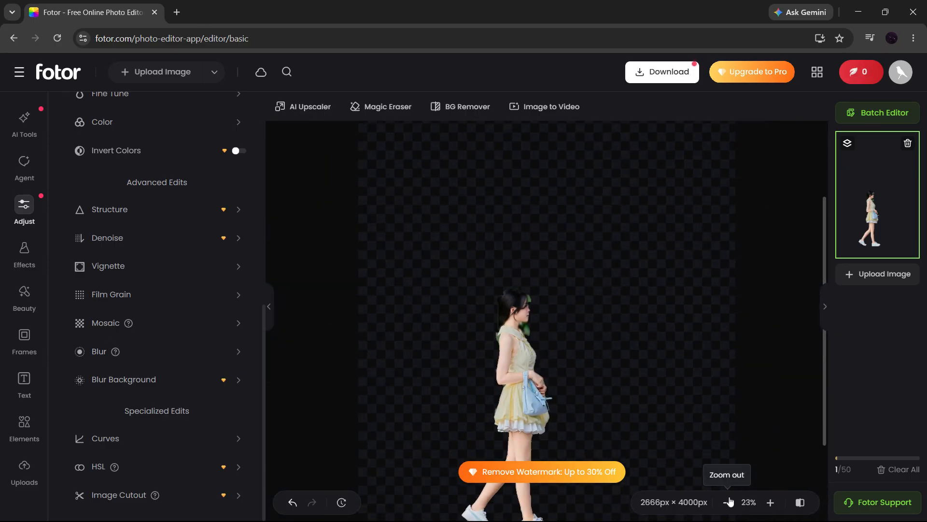
- Review the JPG and PNG download options for the cutout, and leave without downloading
{"action": "left_click", "coordinate": [647, 76]}
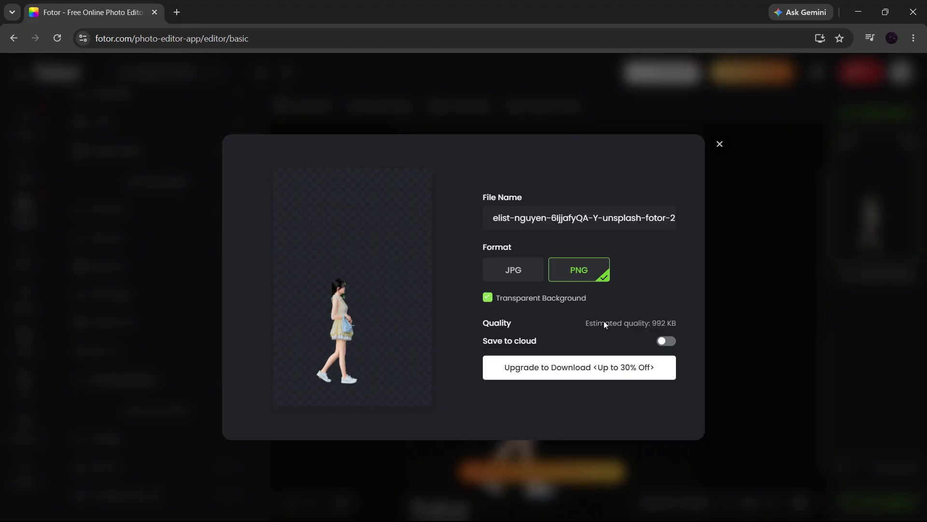
{"action": "left_click", "coordinate": [540, 271]}
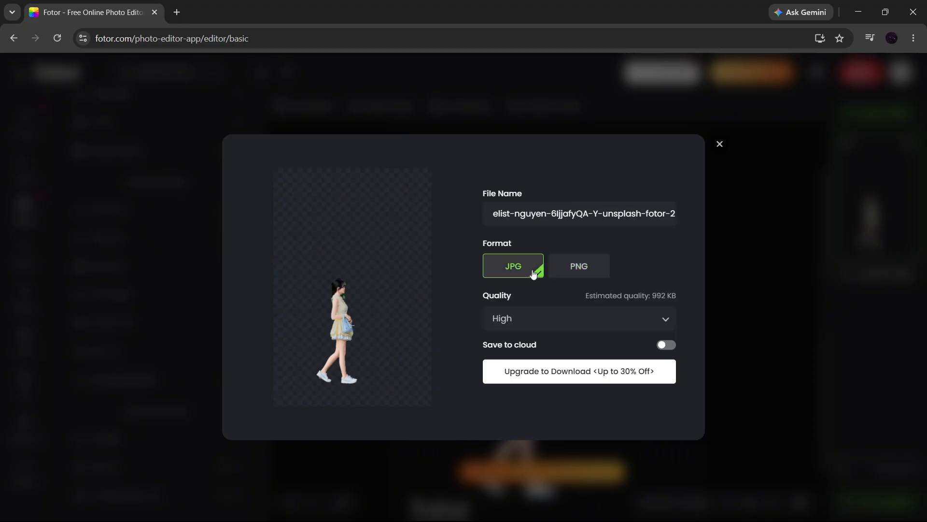
{"action": "left_click", "coordinate": [582, 274]}
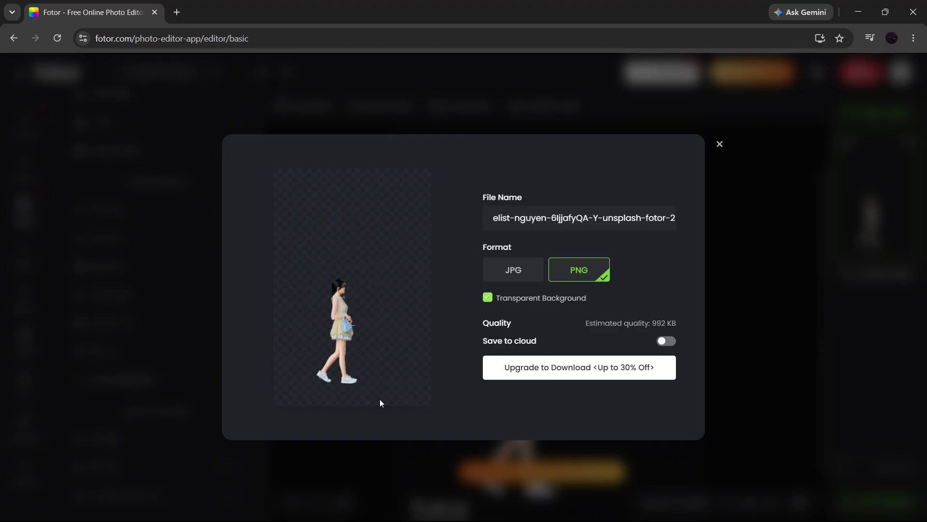
{"action": "key", "text": "Escape"}
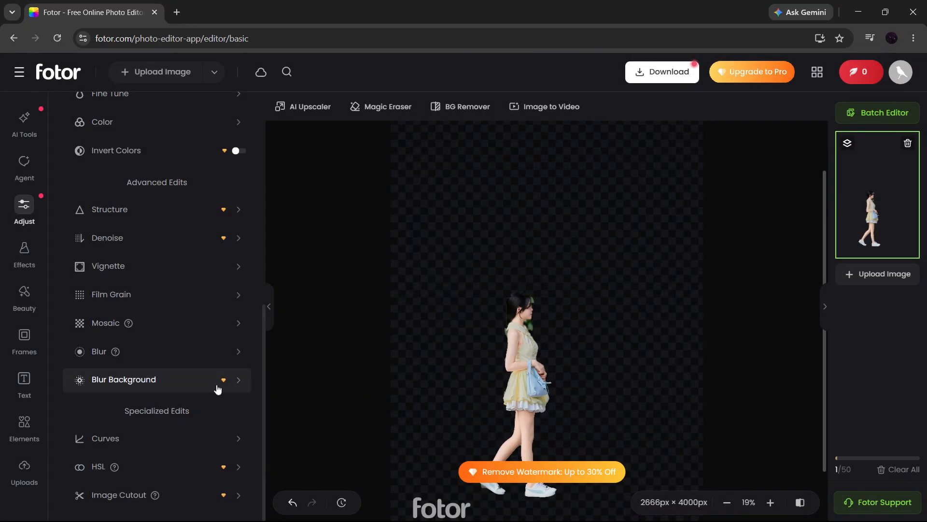
{"action": "left_click", "coordinate": [166, 495]}
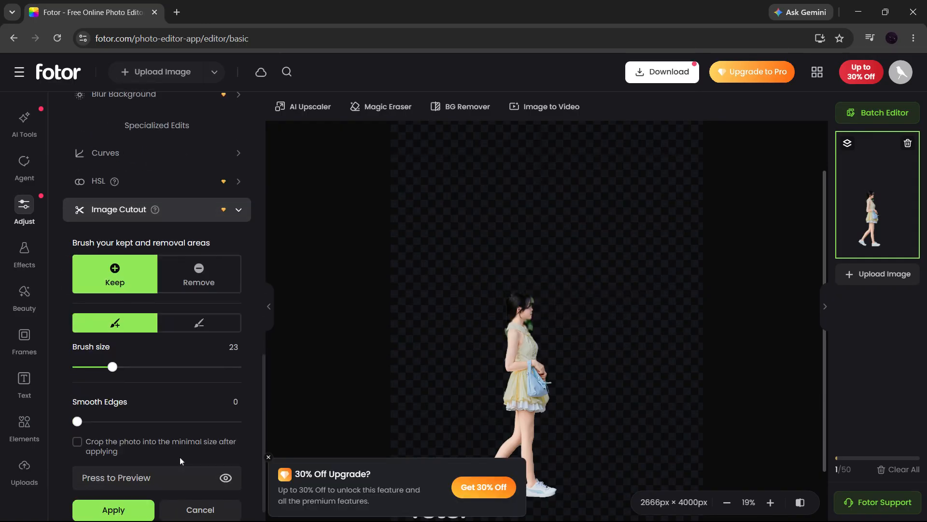
{"action": "left_click", "coordinate": [198, 323]}
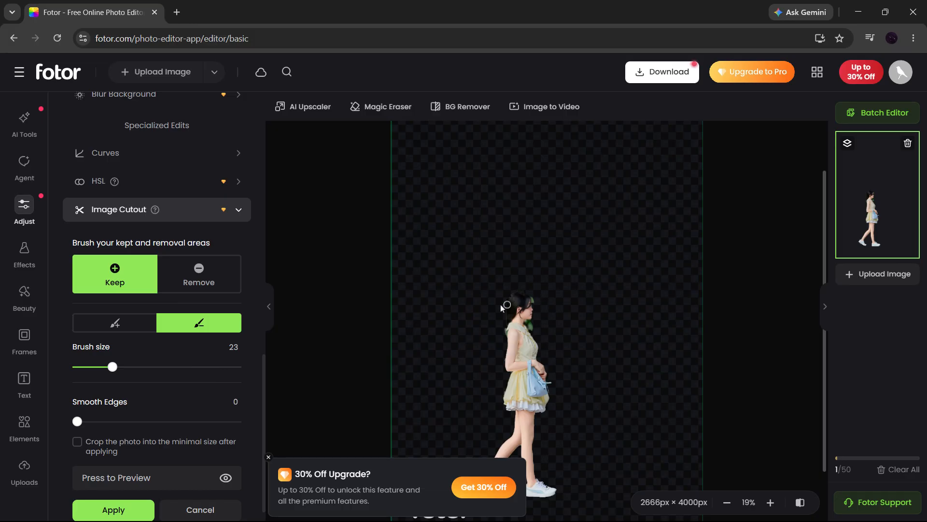
{"action": "left_click", "coordinate": [188, 509]}
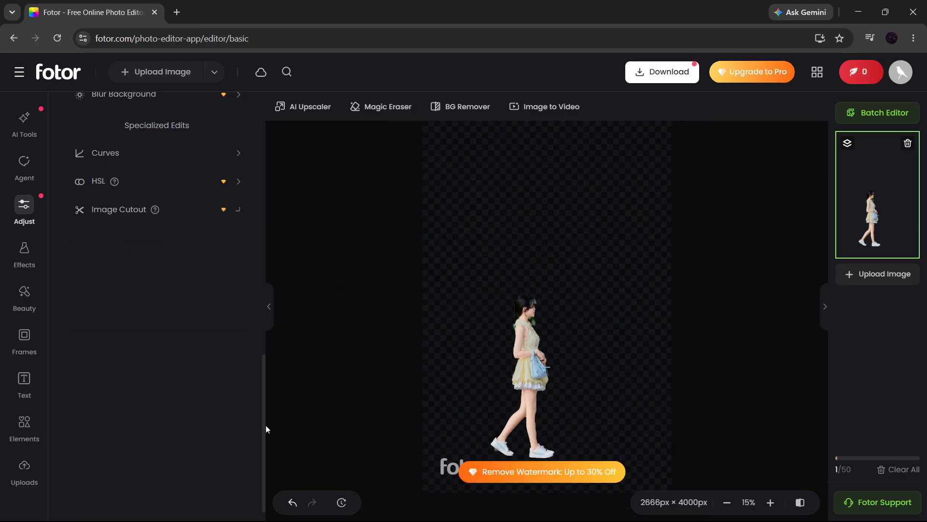